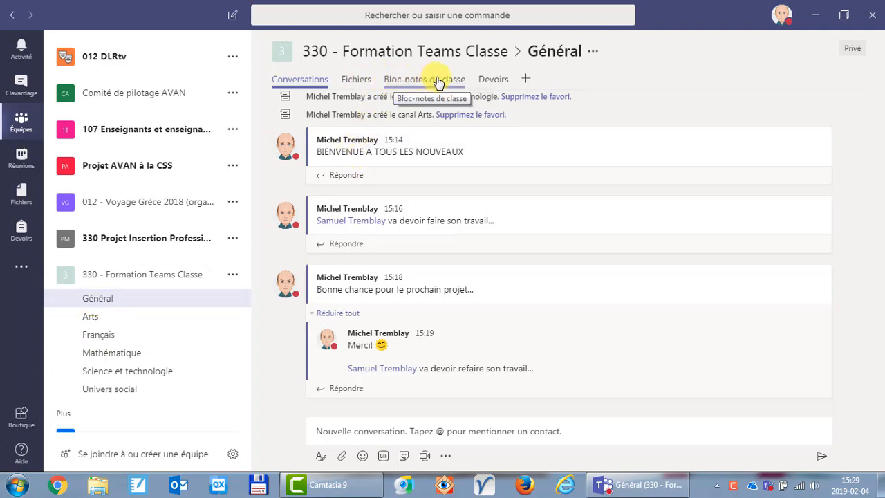
View the untitled page of the Arts_Notes section in the Arts channel's notes and the home editing commands
{"action": "left_click", "coordinate": [98, 318]}
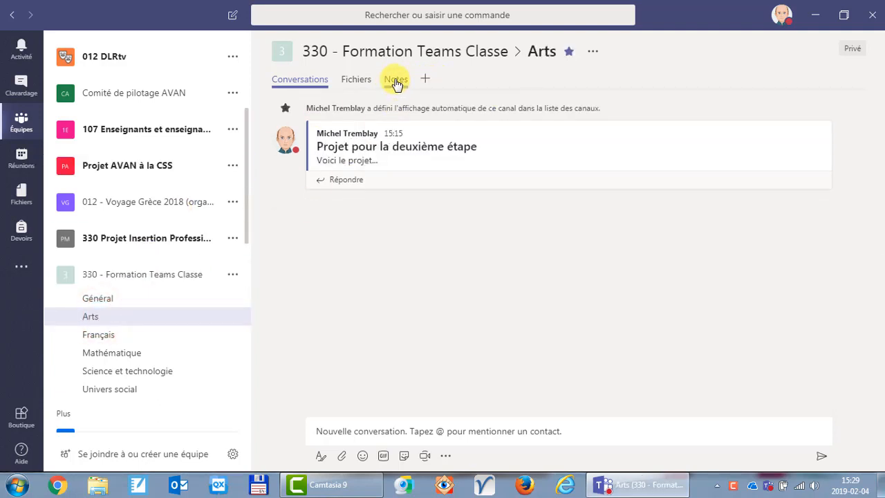
{"action": "left_click", "coordinate": [395, 81]}
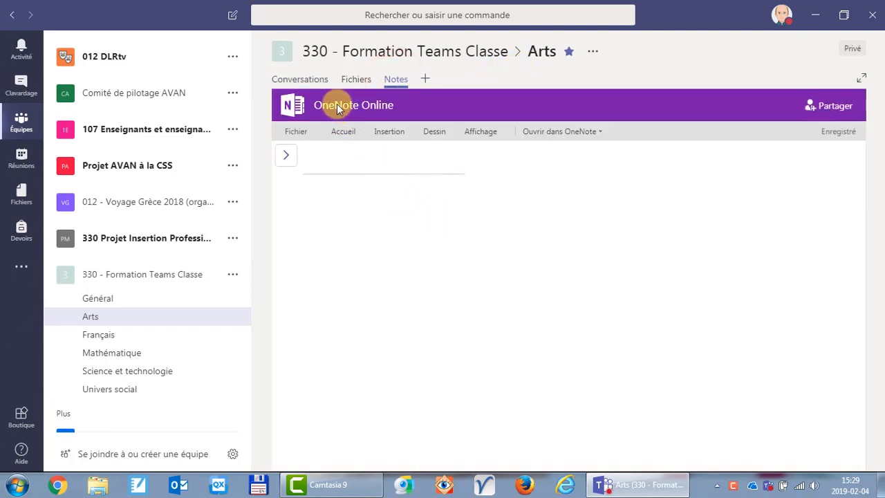
{"action": "left_click", "coordinate": [286, 155]}
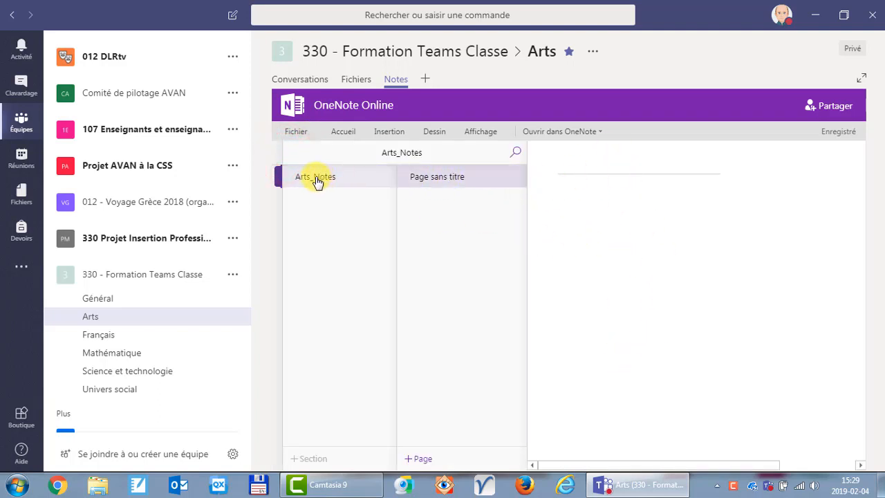
{"action": "left_click", "coordinate": [448, 181]}
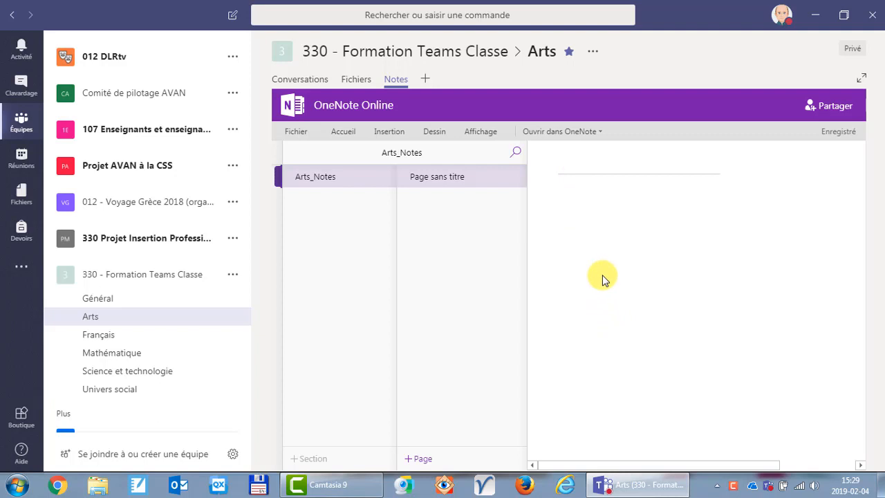
{"action": "left_click", "coordinate": [344, 135]}
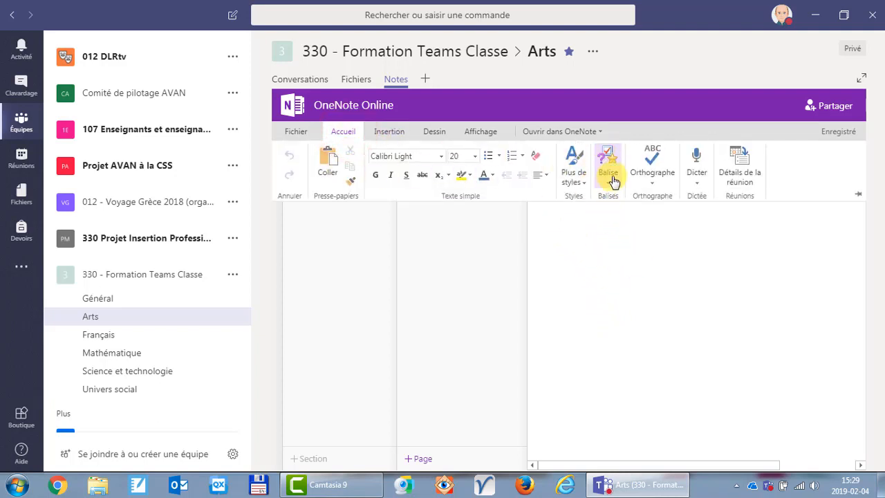
{"action": "left_click", "coordinate": [629, 285]}
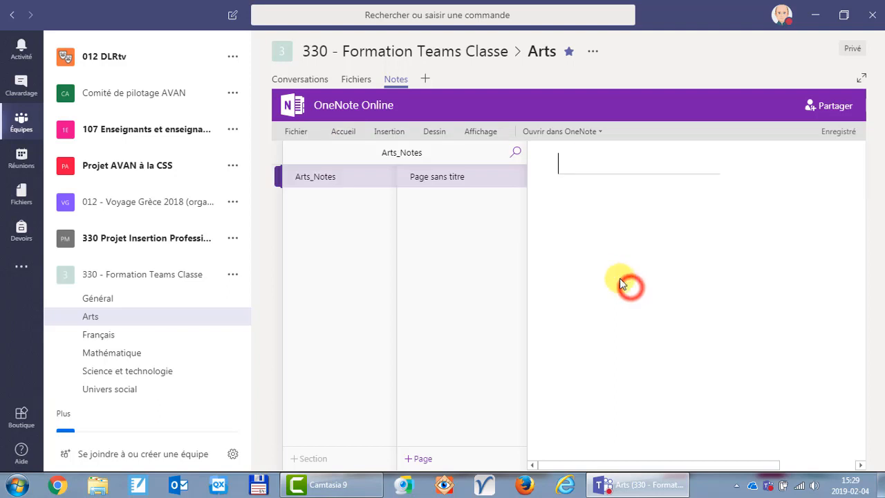
Start configuring the OneNote class notebook in the Général channel and proceed to the students' private section list
{"action": "left_click", "coordinate": [100, 300]}
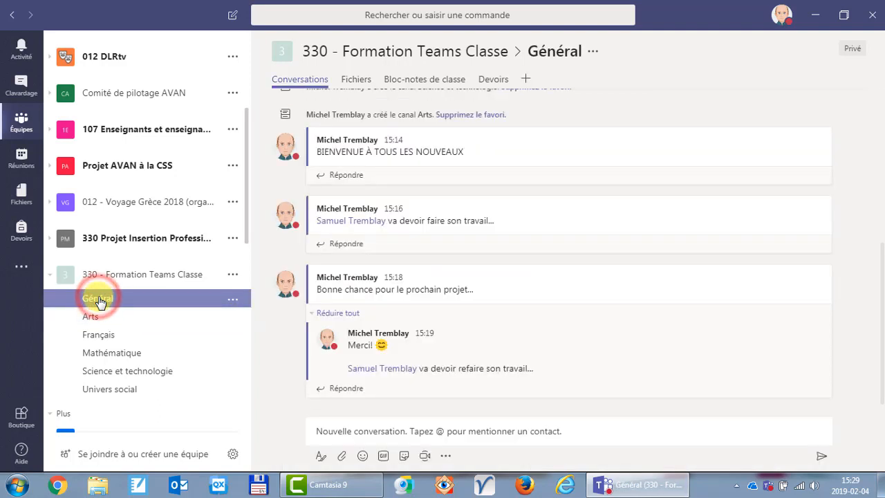
{"action": "left_click", "coordinate": [430, 82]}
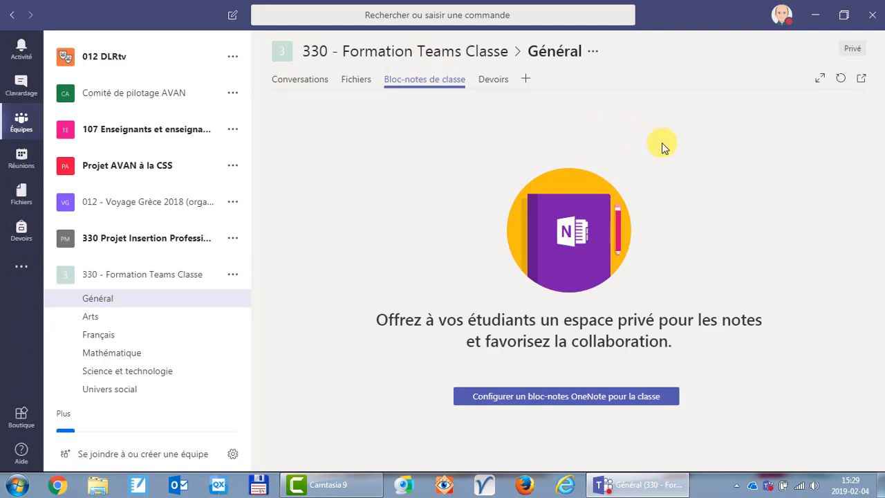
{"action": "left_click", "coordinate": [599, 395]}
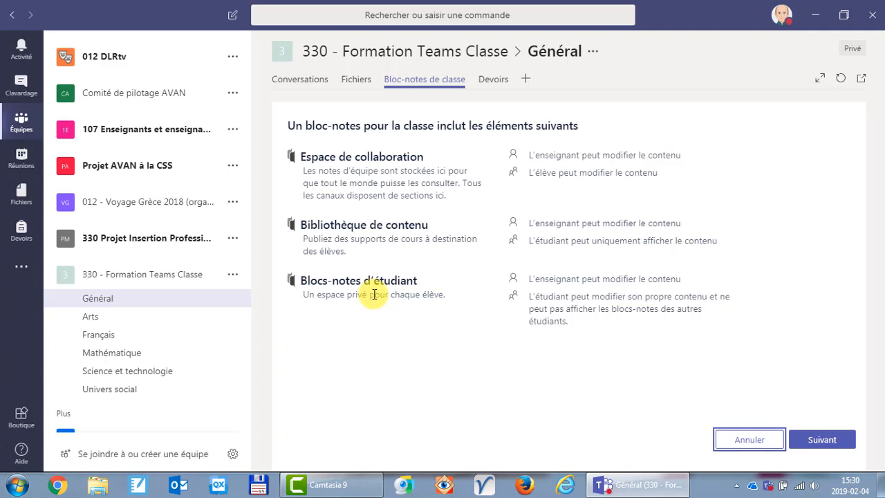
{"action": "left_click", "coordinate": [822, 439]}
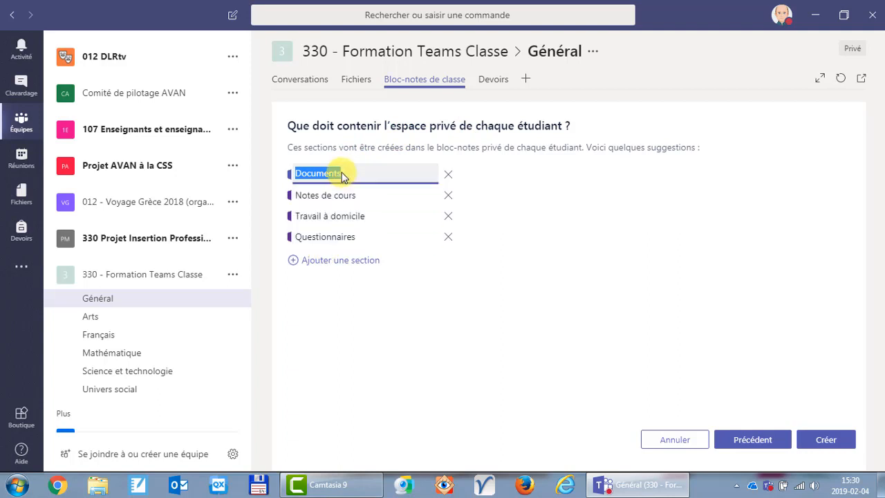
Remove the Documents, Notes de cours and Questionnaires sections from the students' private space
{"action": "left_click", "coordinate": [447, 174]}
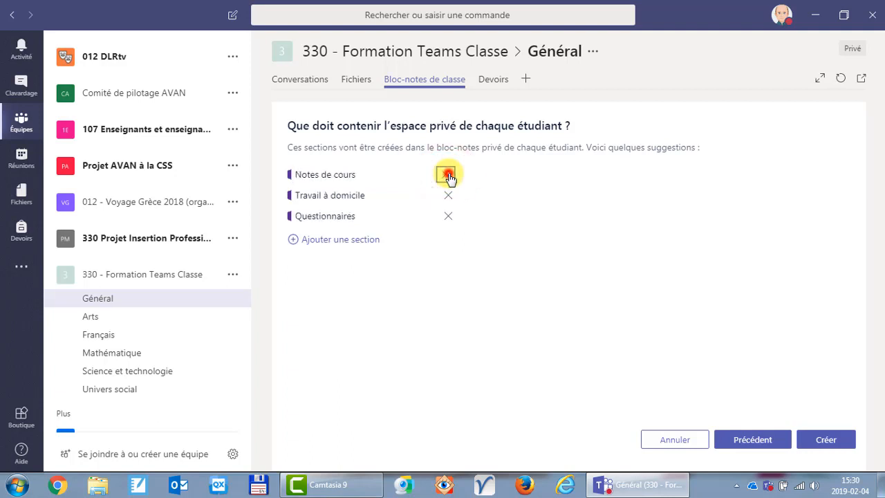
{"action": "left_click", "coordinate": [448, 175]}
{"action": "left_click", "coordinate": [447, 195]}
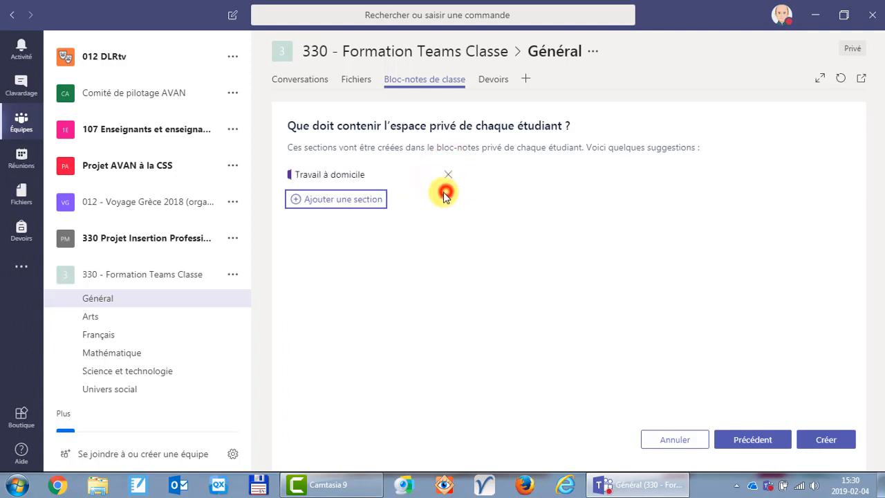
Add a section named "Projet 1" to the students' private space and create the class notebook
{"action": "left_click", "coordinate": [326, 201]}
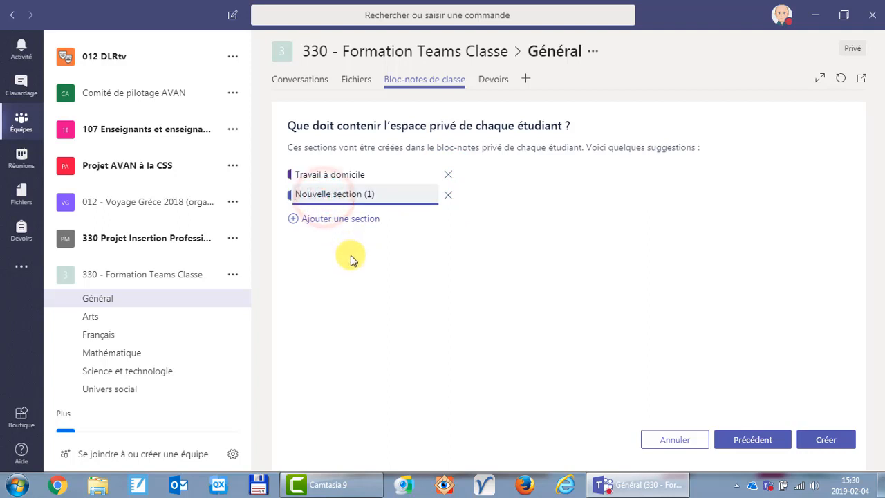
{"action": "type", "text": "p"}
{"action": "key", "text": "BackSpace"}
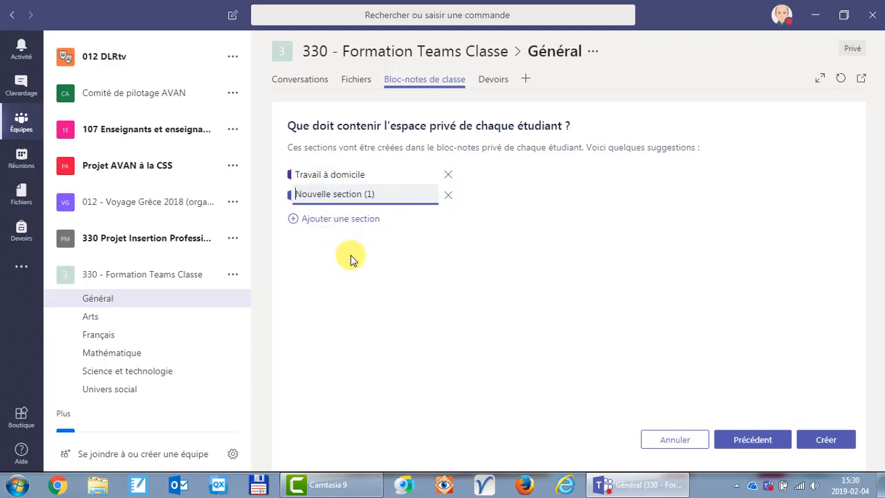
{"action": "type", "text": "Projet "}
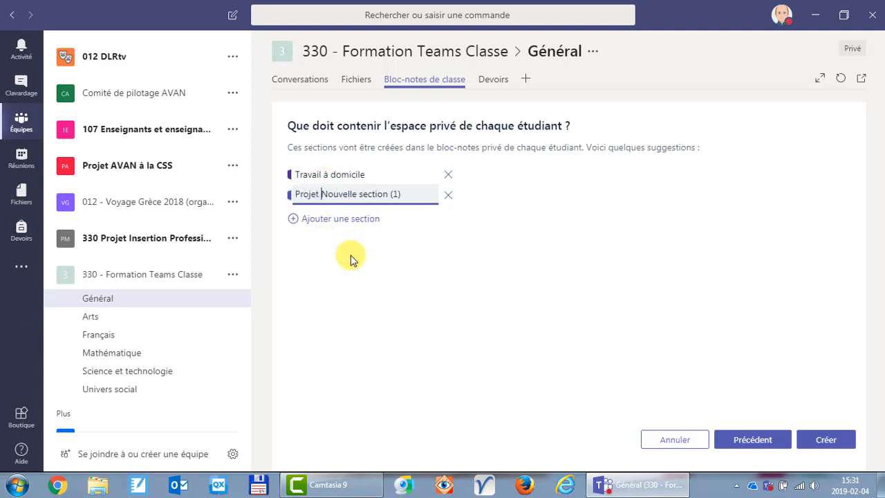
{"action": "type", "text": "1"}
{"action": "key", "text": "Delete"}
{"action": "key", "text": "Delete"}
{"action": "key", "text": "Delete"}
{"action": "key", "text": "Delete"}
{"action": "key", "text": "Delete"}
{"action": "key", "text": "Delete"}
{"action": "key", "text": "Delete"}
{"action": "key", "text": "Delete"}
{"action": "key", "text": "Delete"}
{"action": "key", "text": "Delete"}
{"action": "key", "text": "Delete"}
{"action": "key", "text": "Delete"}
{"action": "key", "text": "Delete"}
{"action": "key", "text": "Delete"}
{"action": "key", "text": "Delete"}
{"action": "key", "text": "Delete"}
{"action": "key", "text": "Delete"}
{"action": "key", "text": "Delete"}
{"action": "key", "text": "Delete"}
{"action": "key", "text": "Delete"}
{"action": "left_click", "coordinate": [822, 441]}
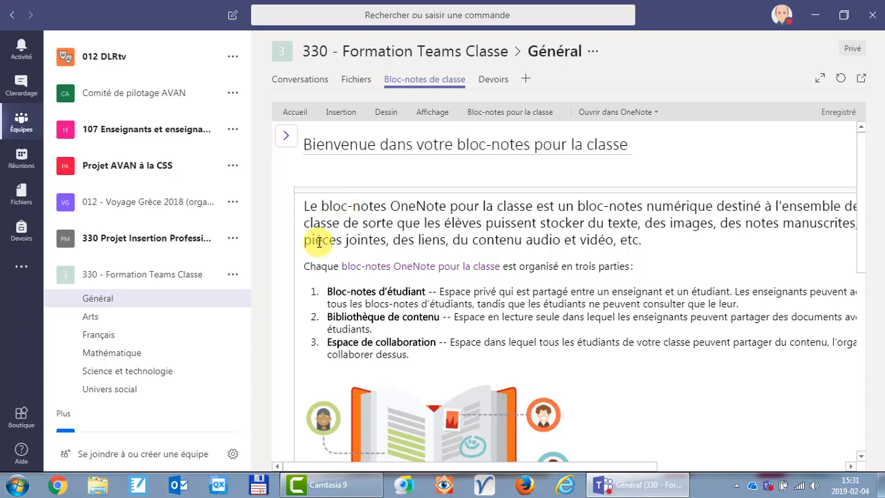
Show the class notebook's sections and open the usage page inside the content library
{"action": "left_click", "coordinate": [286, 137]}
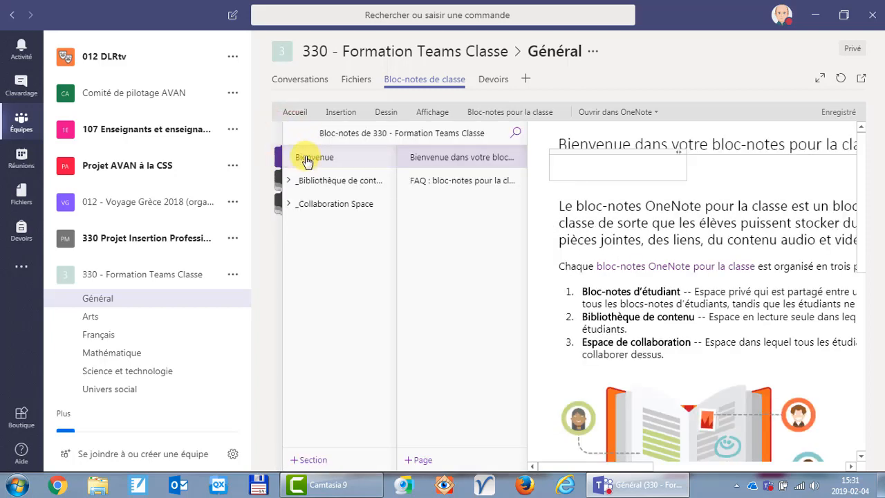
{"action": "left_click", "coordinate": [307, 159]}
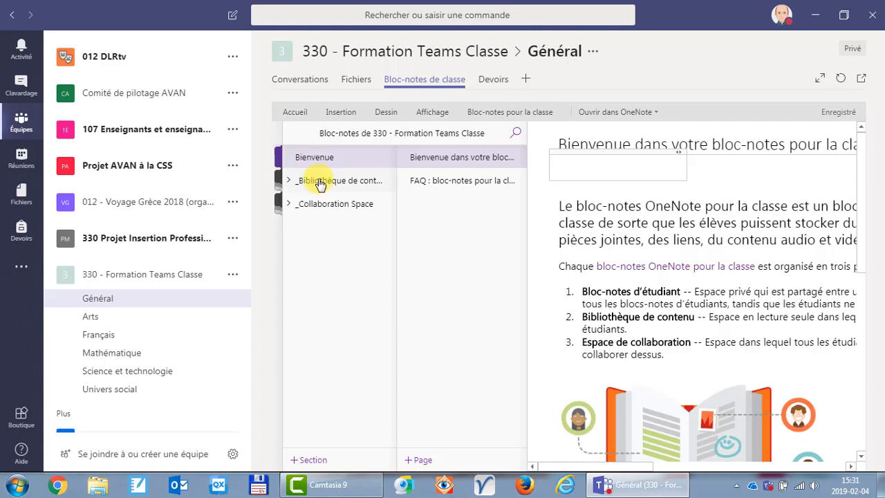
{"action": "left_click", "coordinate": [320, 182]}
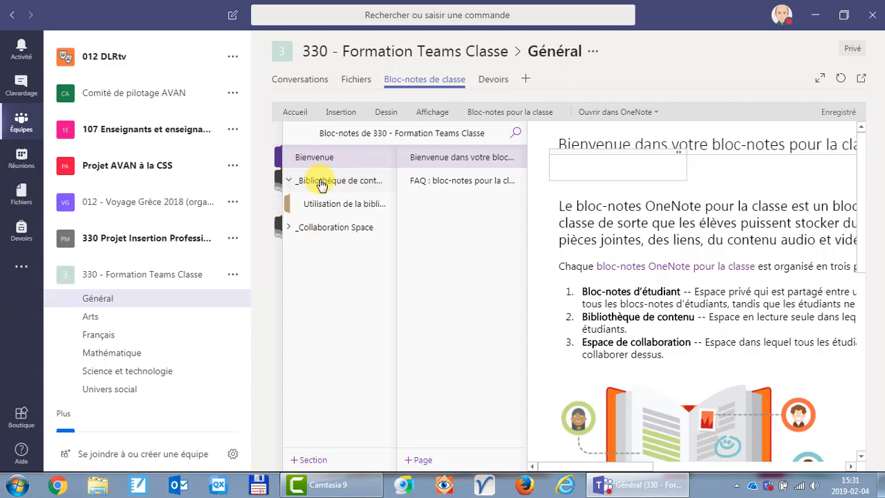
{"action": "left_click", "coordinate": [322, 202]}
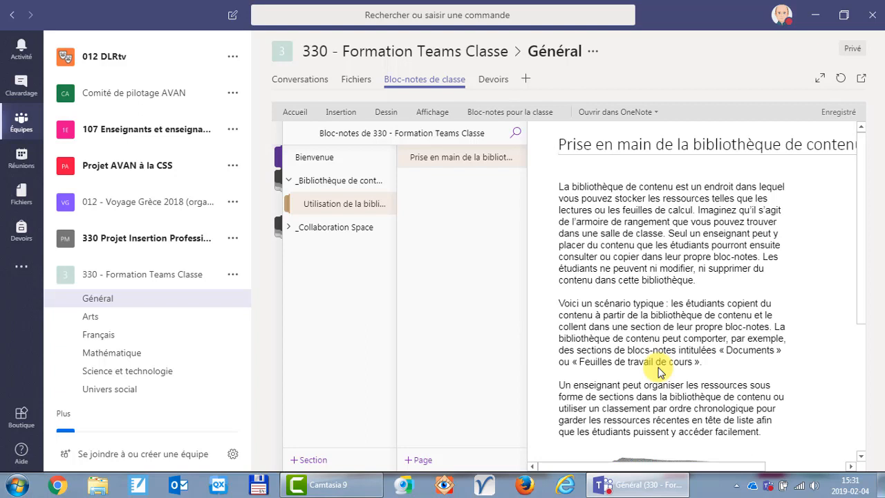
Open the usage page inside the collaboration space and display the class notebook commands
{"action": "left_click", "coordinate": [321, 230]}
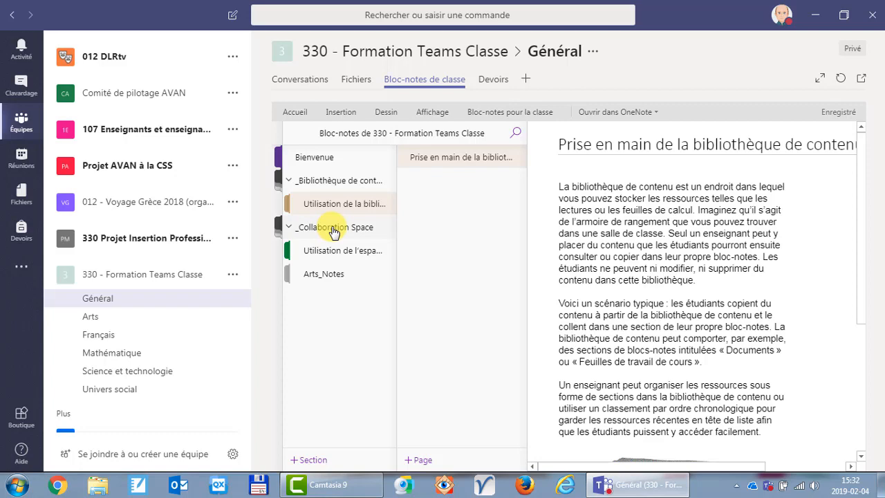
{"action": "left_click", "coordinate": [347, 251]}
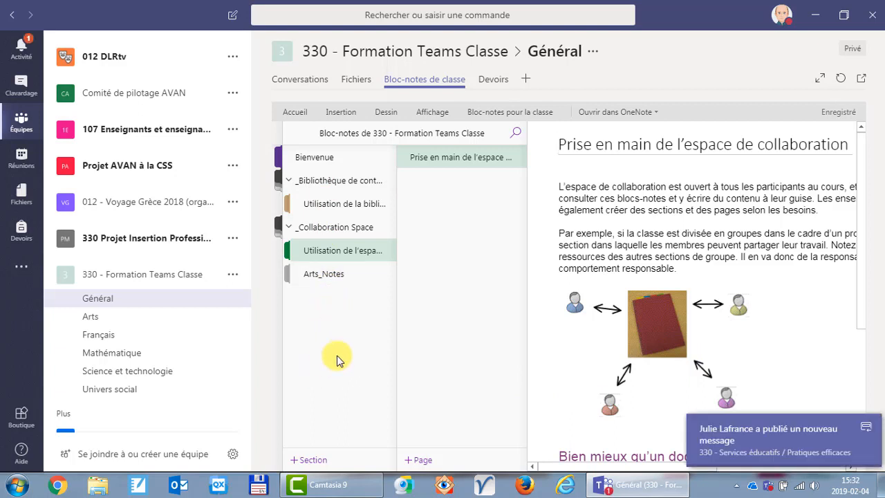
{"action": "left_click", "coordinate": [506, 113]}
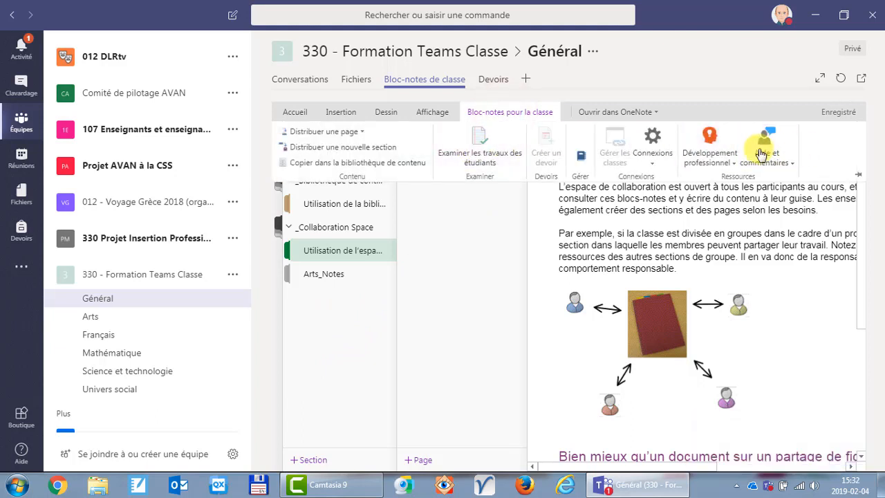